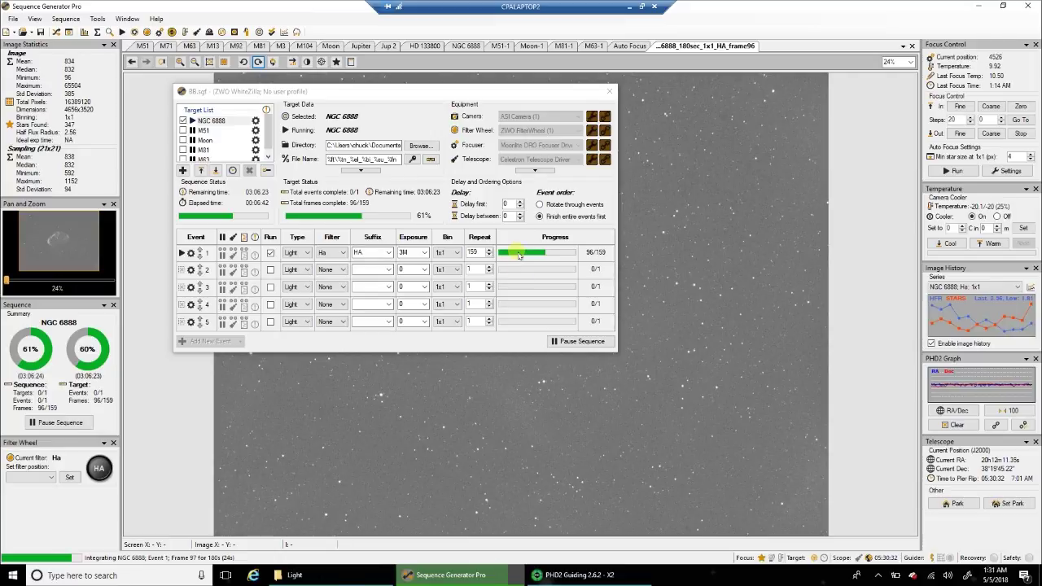
Step: Check PHD2 guiding while the NGC 6888 sequence runs at 96 of 159 Ha frames
click(551, 570)
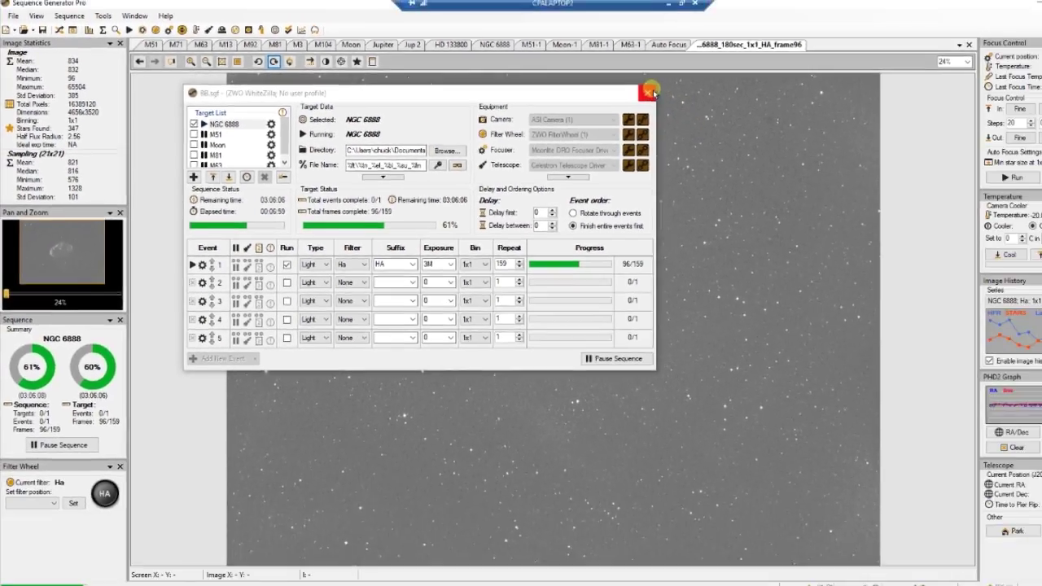
Step: Close the sequence window and view the latest Ha frame zoomed in with Auto Stretch - Medium
click(948, 105)
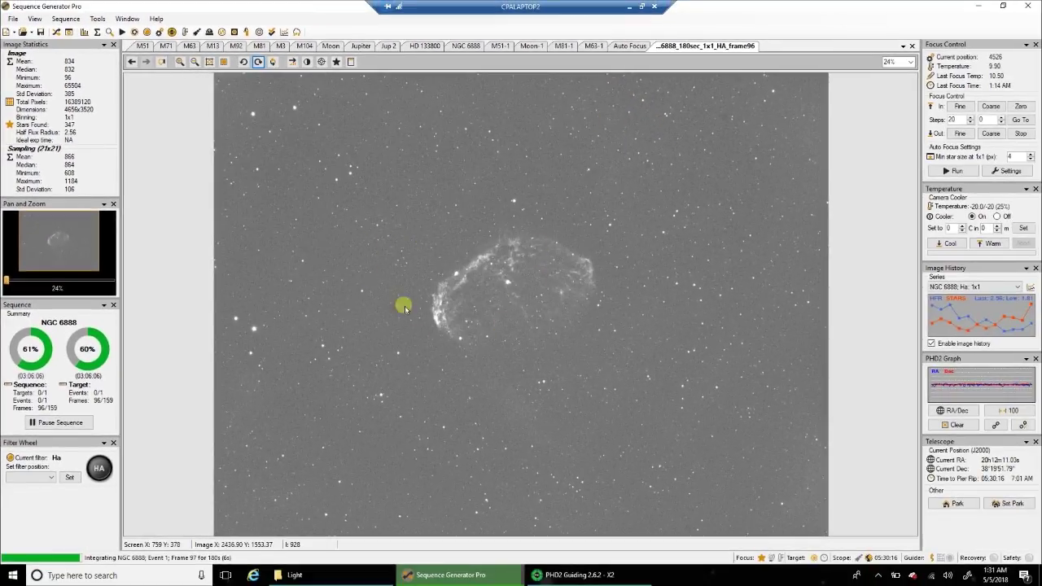
drag(9, 285, 26, 286)
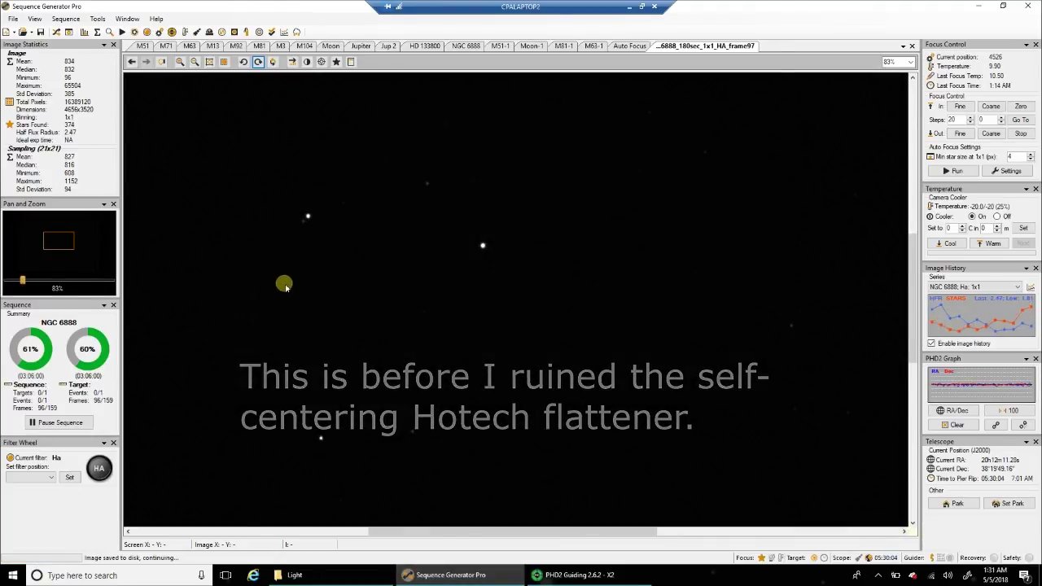
right_click(251, 252)
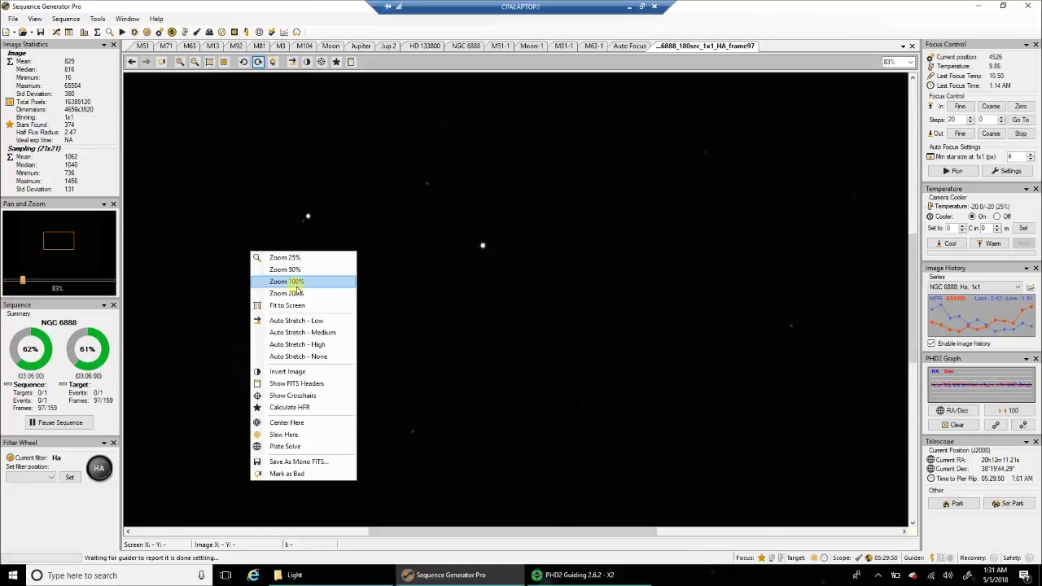
click(333, 333)
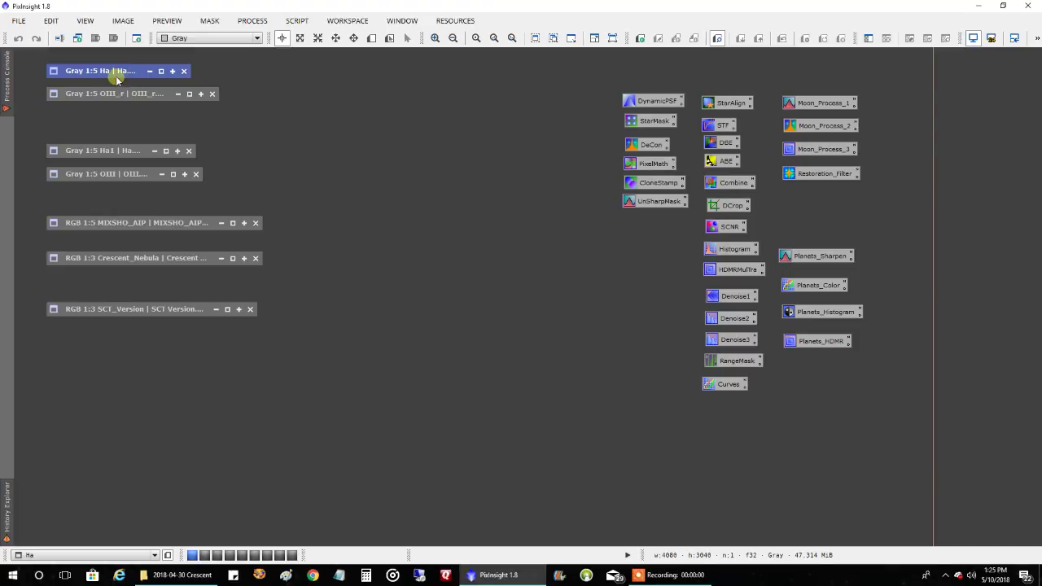
Step: Restore the Ha and OIII_r images from their icons into open windows
double_click(116, 71)
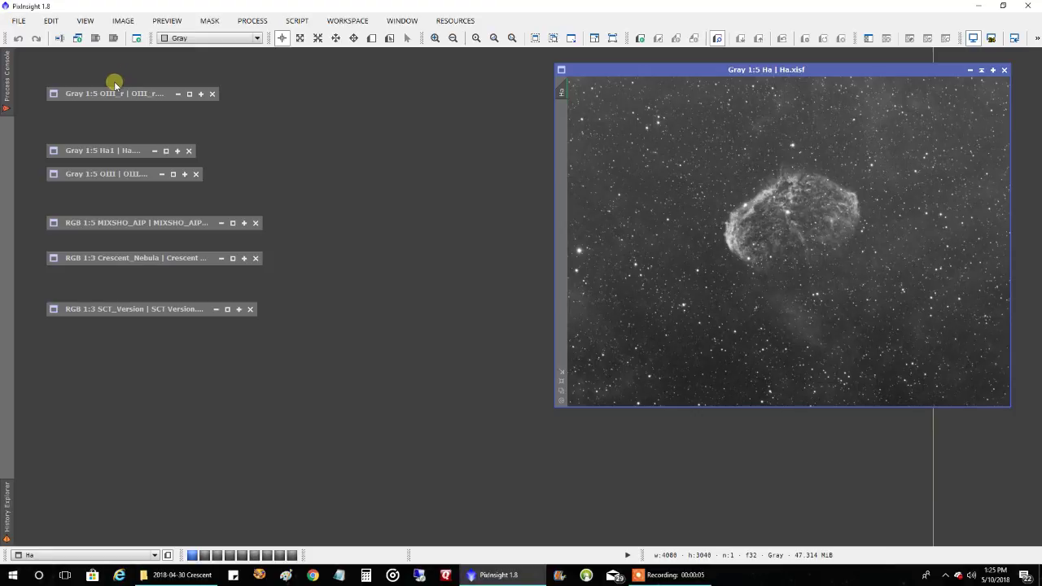
double_click(108, 92)
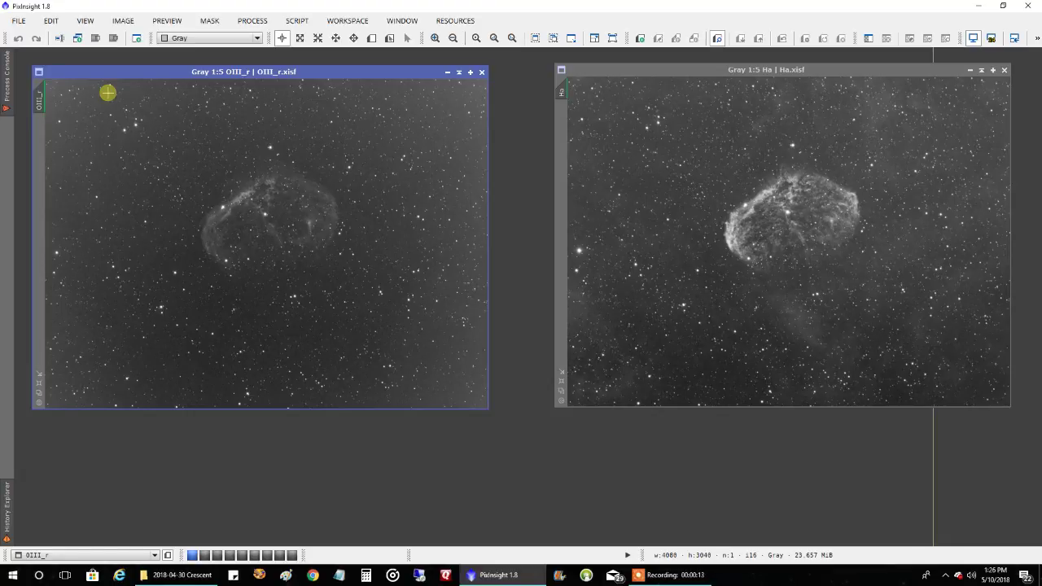
Step: Arrange Ha1 and OIII side by side for comparison, then shade both windows to title bars
click(460, 72)
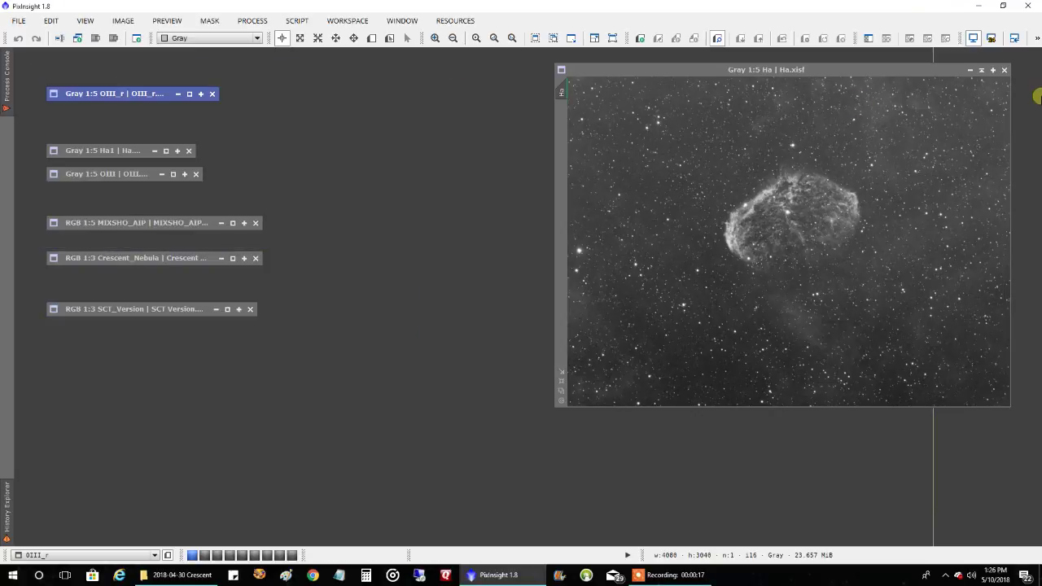
click(981, 70)
double_click(128, 151)
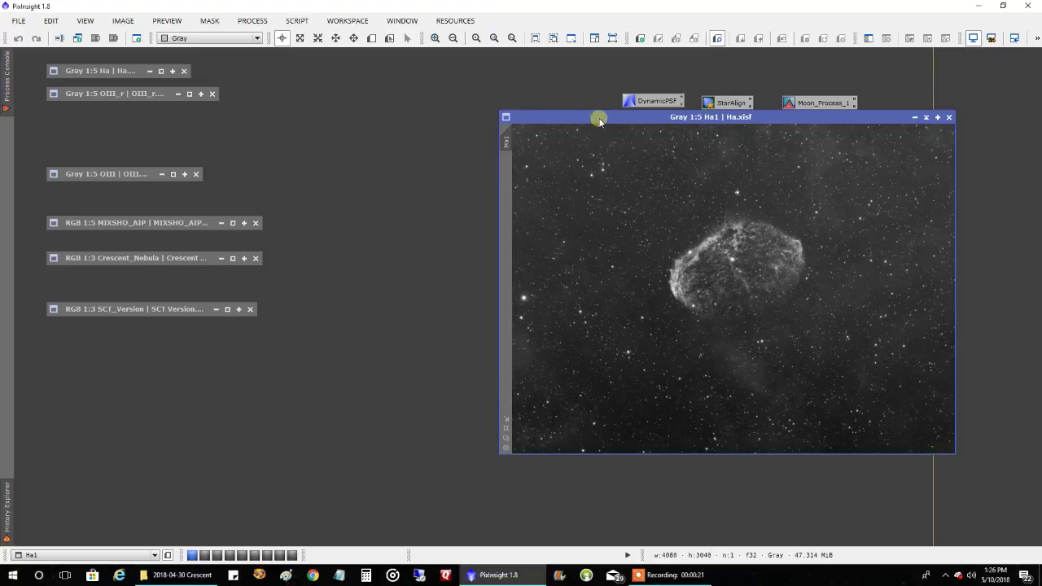
drag(598, 116, 658, 110)
click(98, 168)
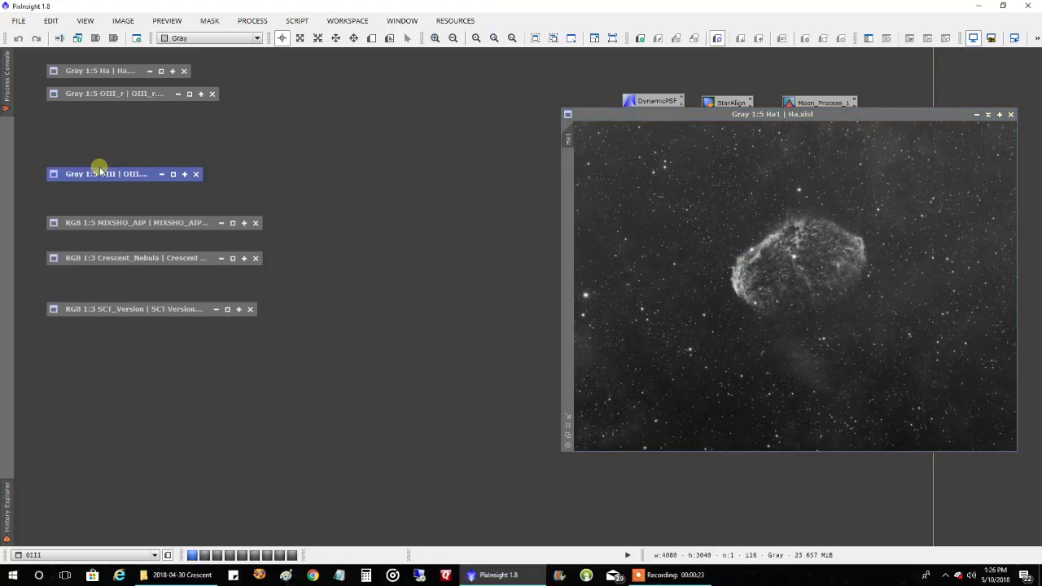
double_click(99, 170)
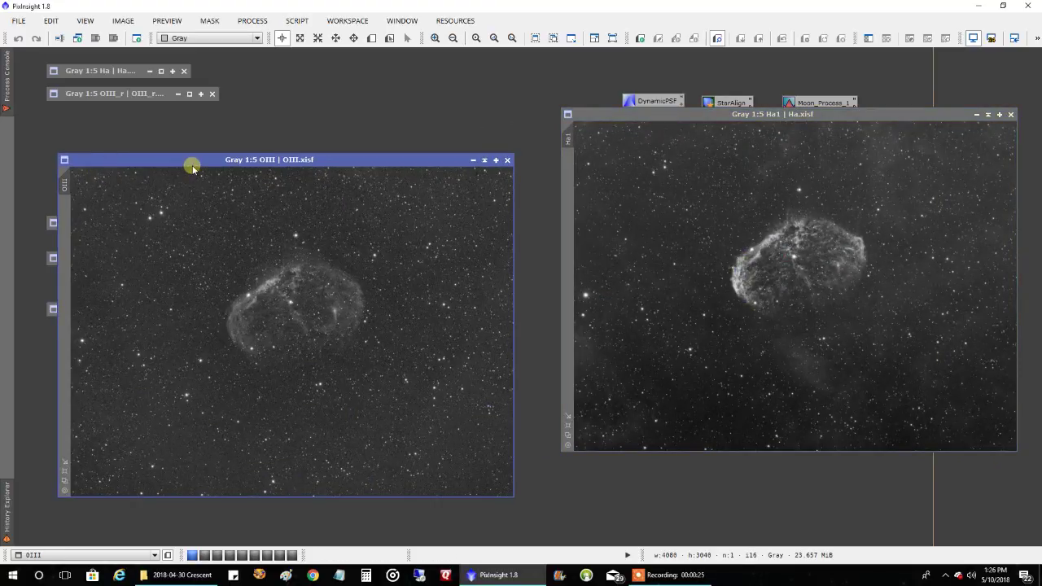
drag(192, 163, 199, 116)
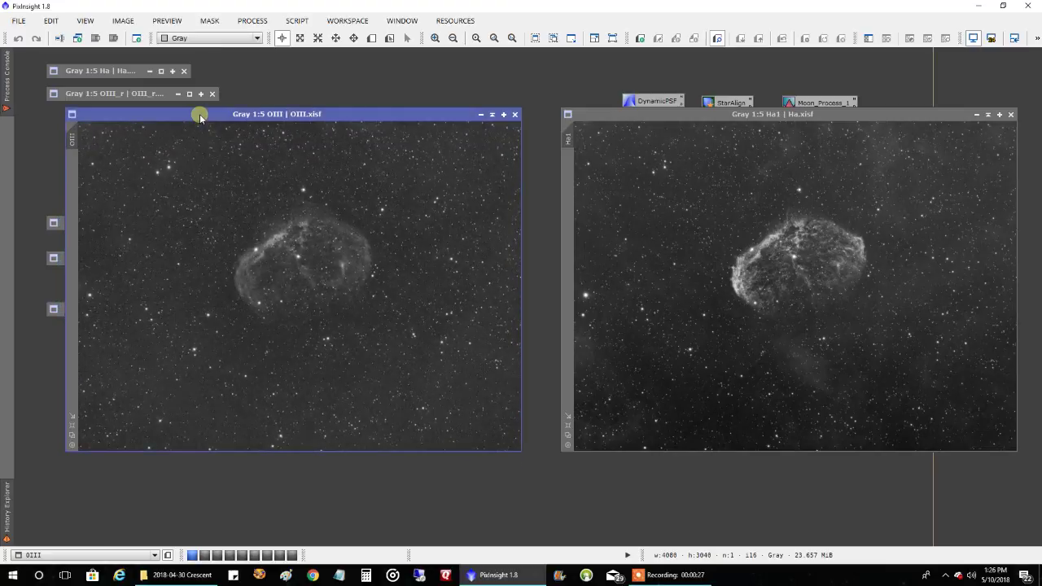
click(493, 114)
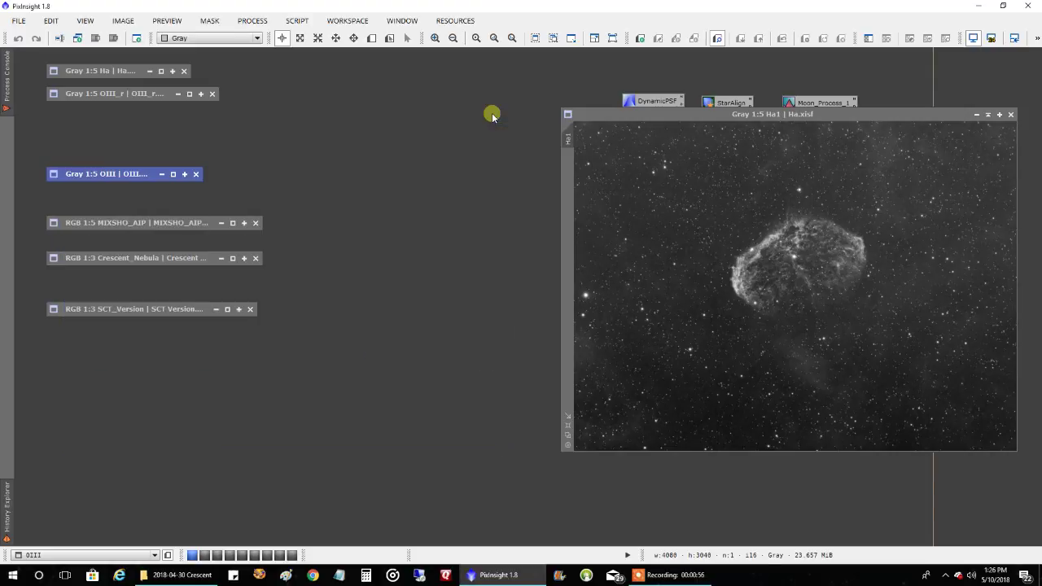
click(988, 115)
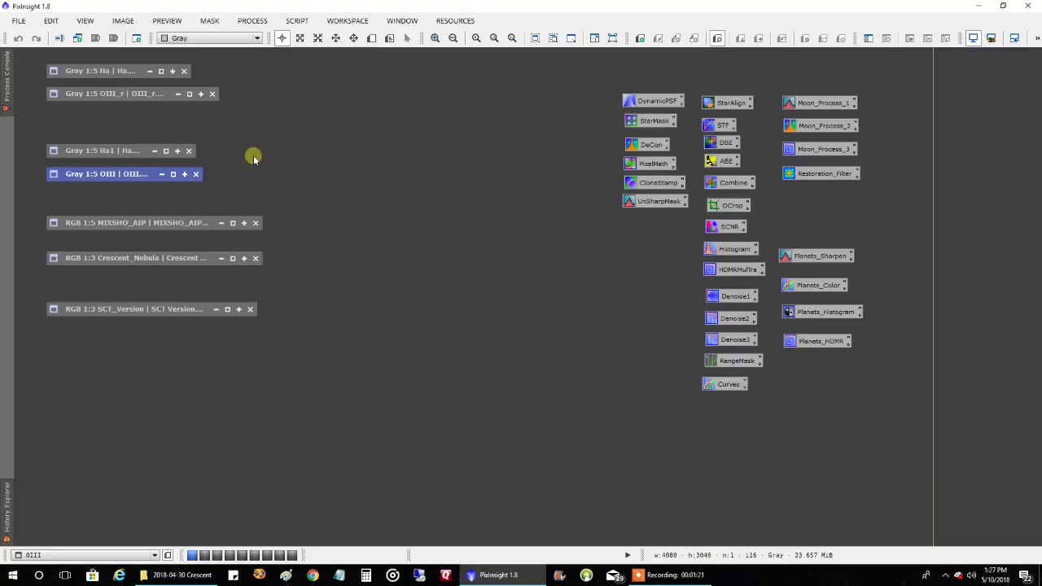
Step: Restore the MIXSHO_AIP bicolor image and position it near the top right of the workspace
double_click(114, 223)
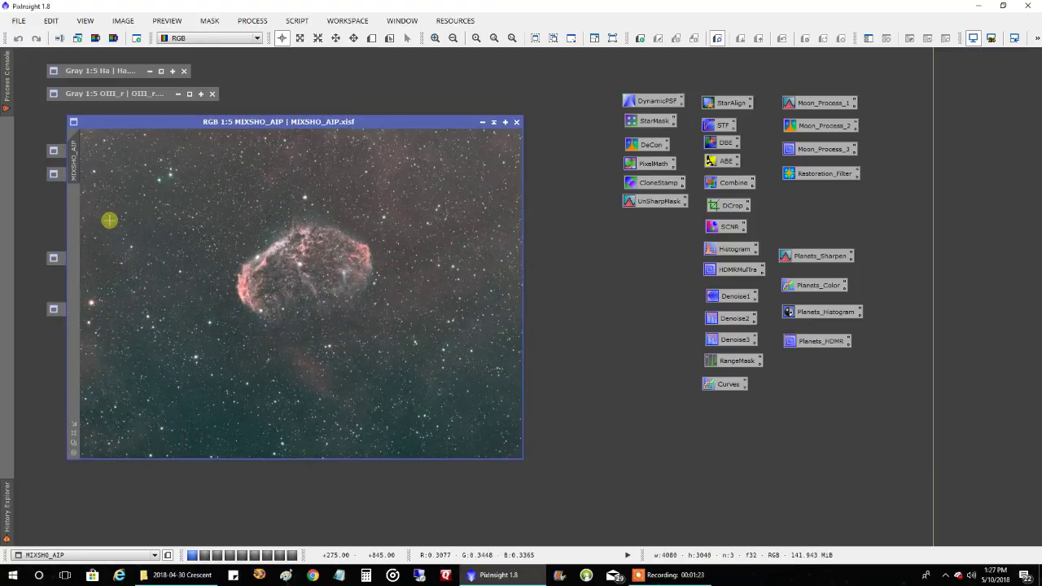
drag(298, 123, 351, 81)
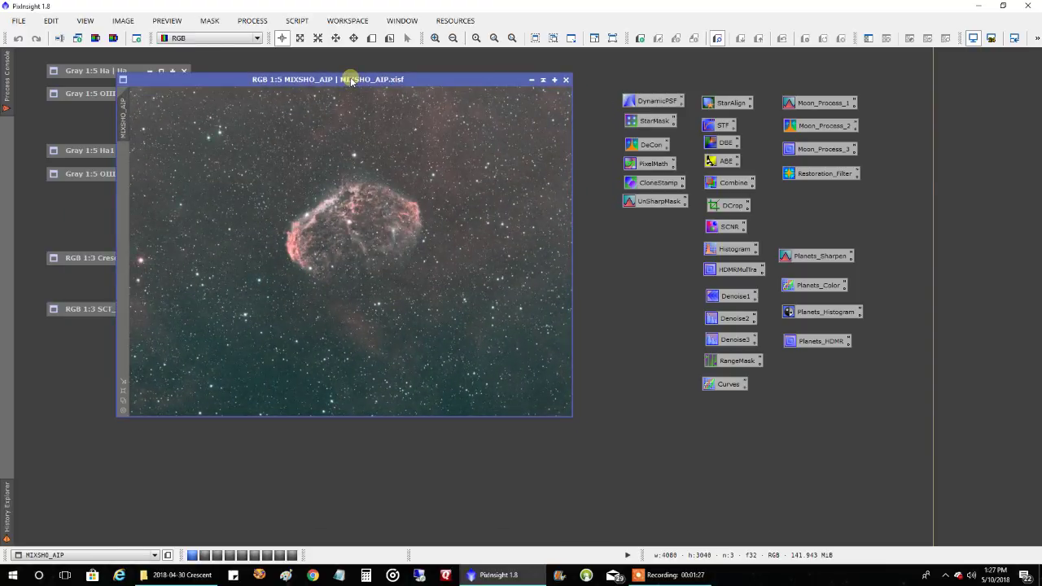
scroll(361, 180, up, 1)
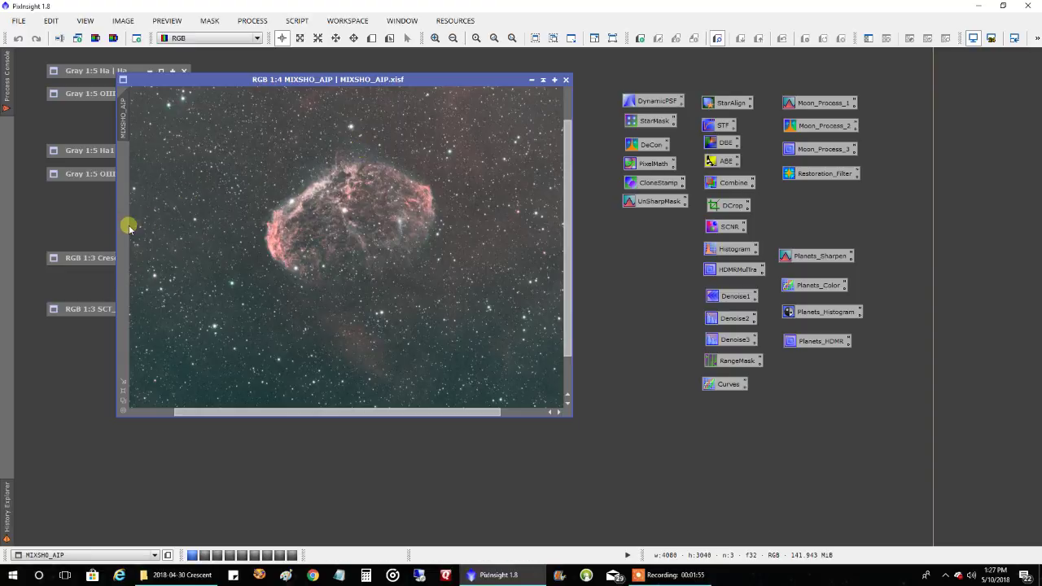
Step: Open Crescent_Nebula to the right of MIXSHO_AIP, then collapse MIXSHO_AIP to an icon
click(78, 261)
double_click(79, 261)
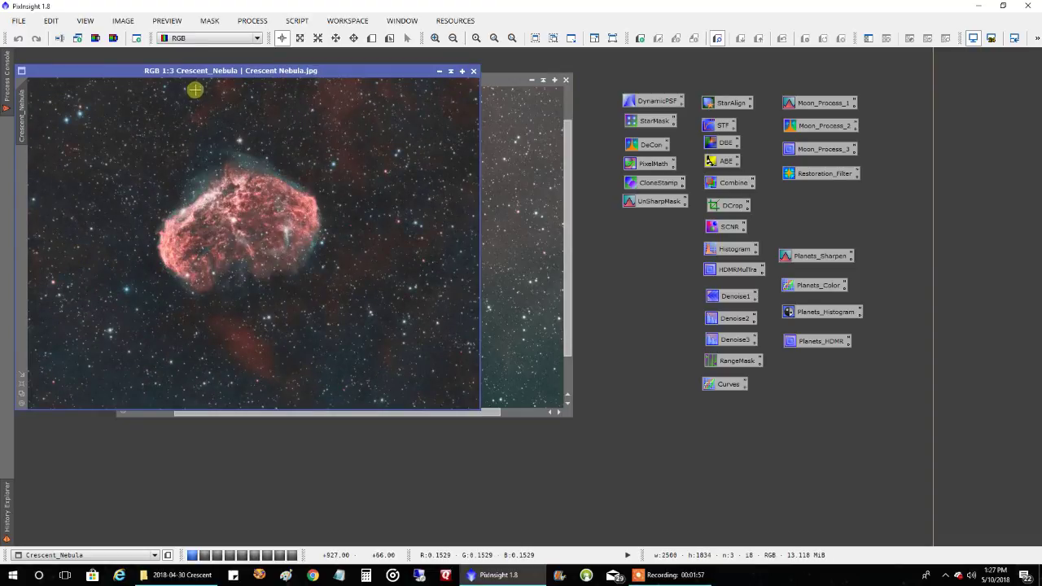
drag(201, 76, 753, 83)
drag(512, 85, 463, 86)
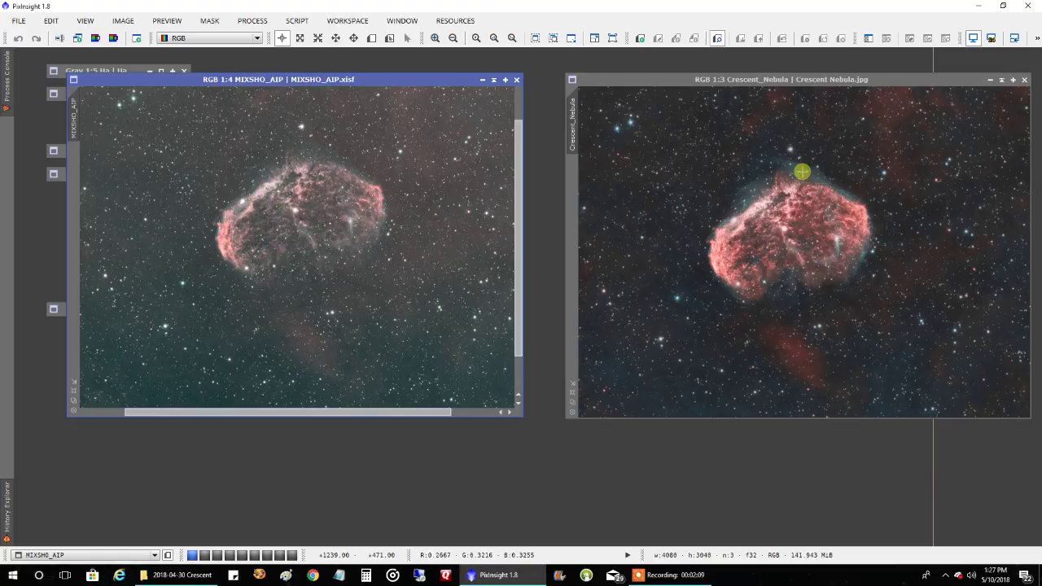
click(494, 81)
Step: Open SCT_Version and place the Crescent_Nebula window to its left for comparison
drag(609, 77, 393, 86)
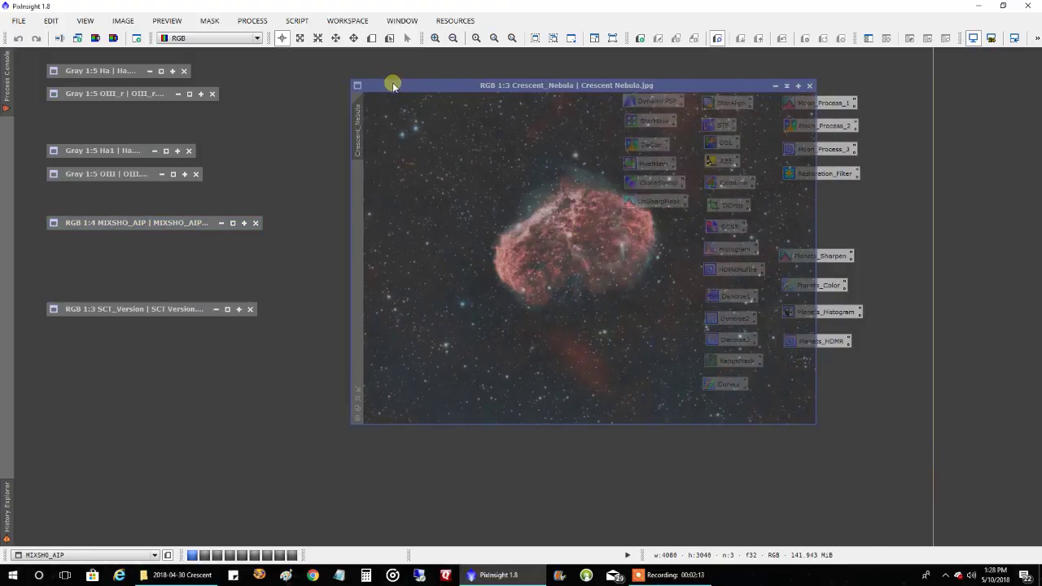
double_click(106, 309)
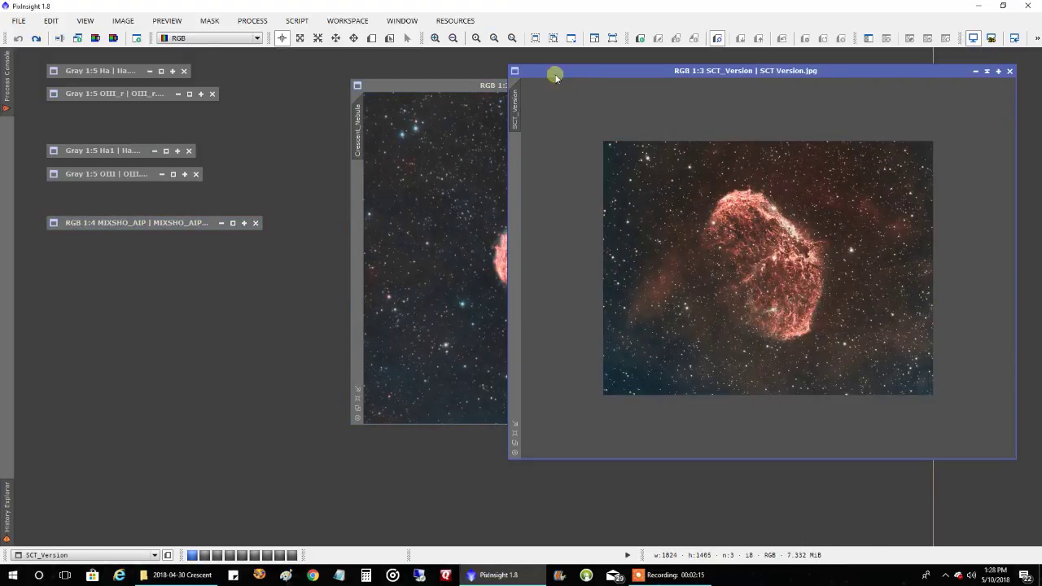
drag(477, 86, 160, 85)
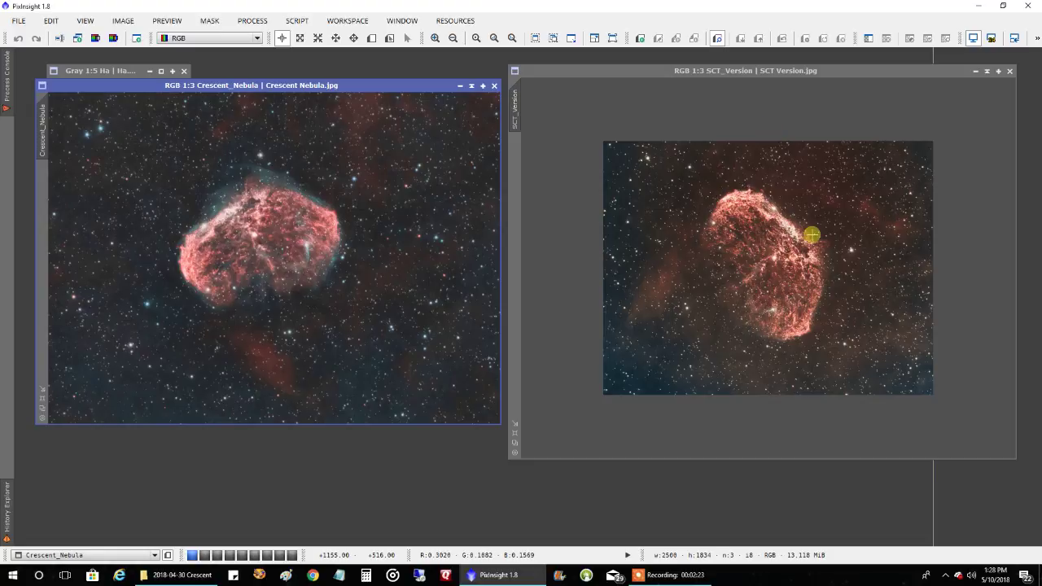
scroll(764, 223, up, 1)
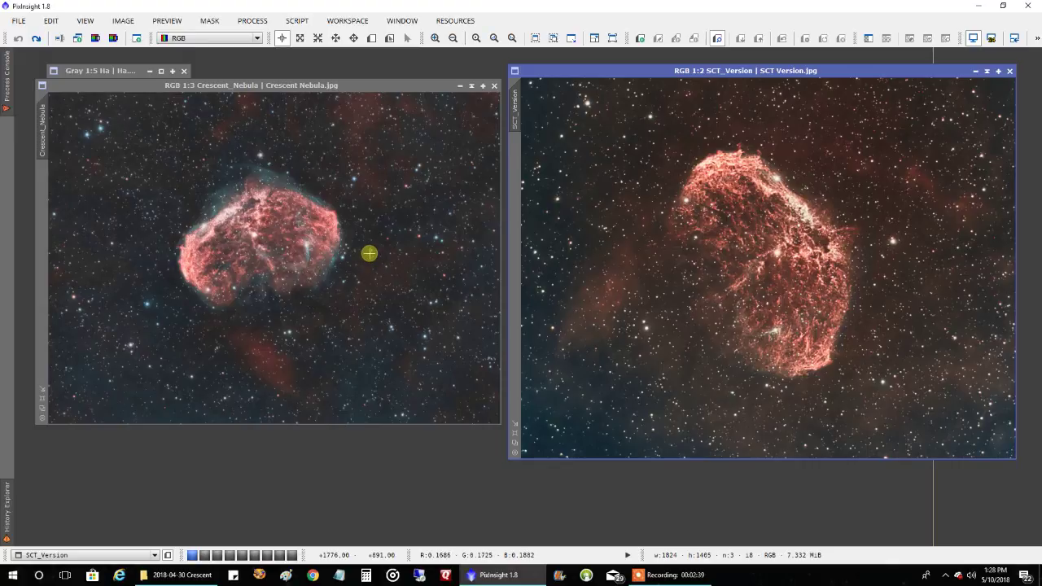
scroll(368, 253, up, 1)
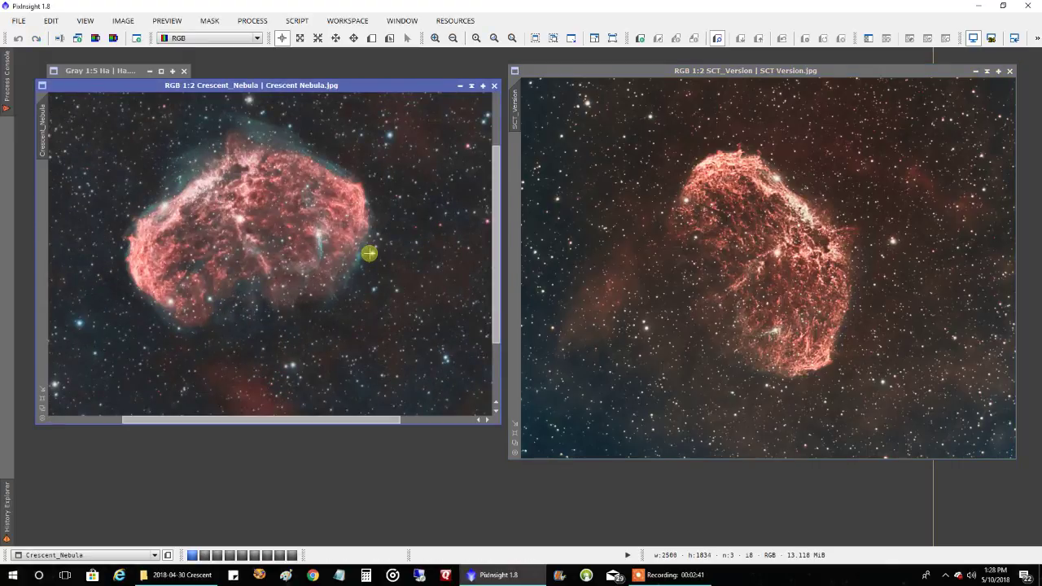
scroll(368, 253, down, 1)
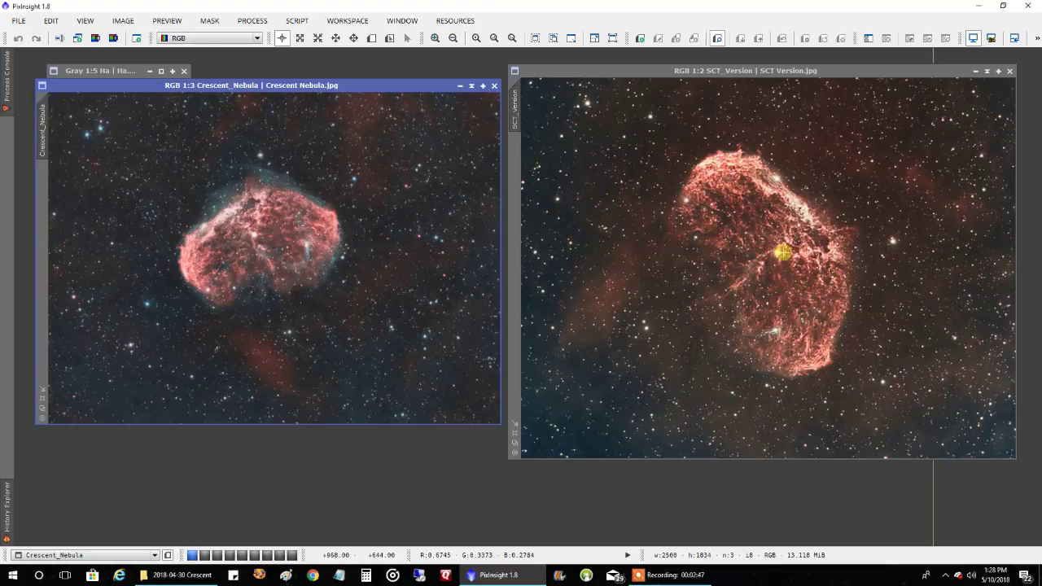
scroll(783, 254, up, 1)
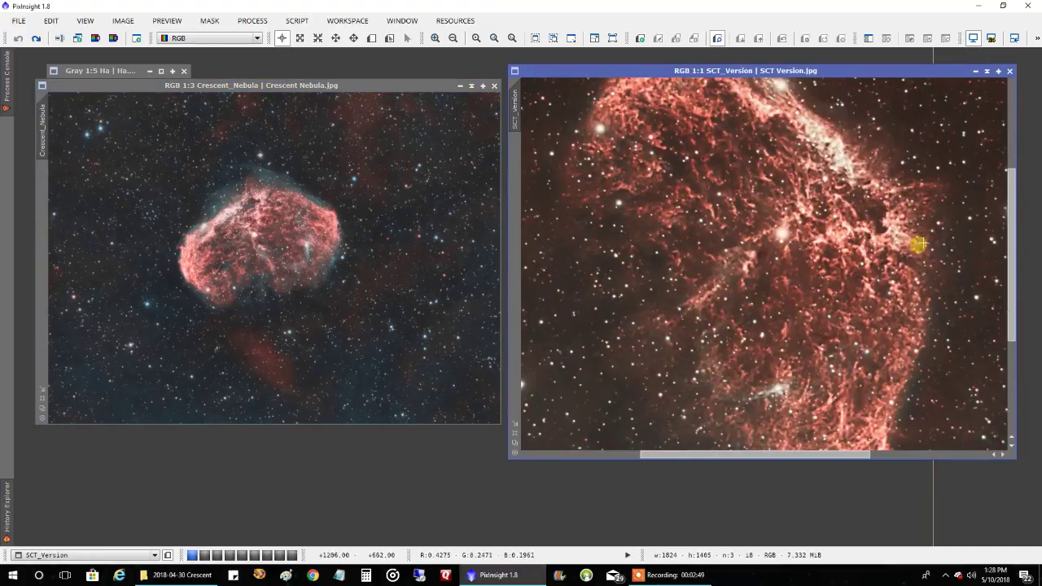
drag(1008, 219, 1006, 161)
scroll(368, 245, up, 2)
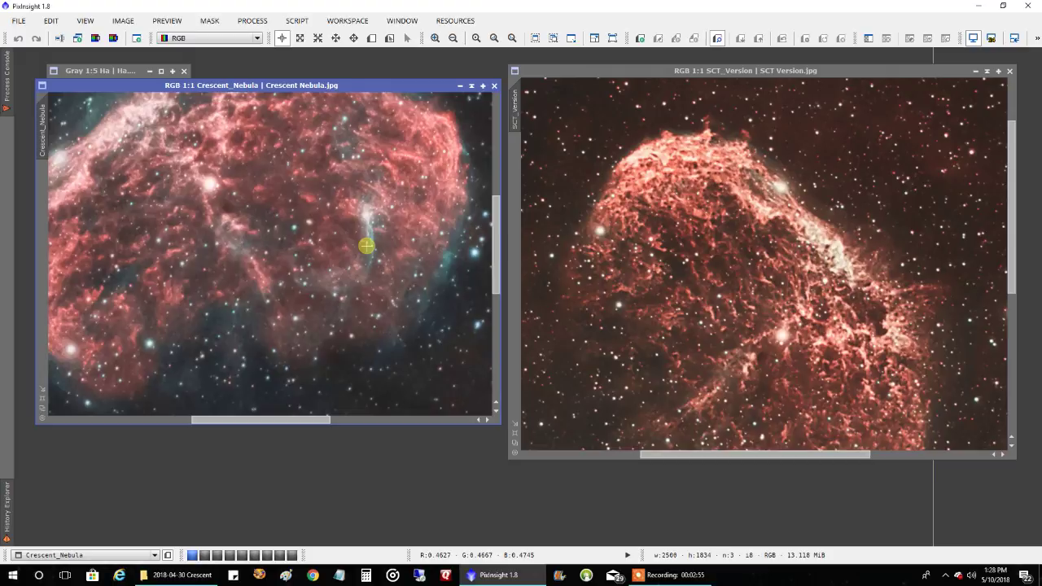
scroll(367, 245, down, 2)
scroll(366, 245, up, 2)
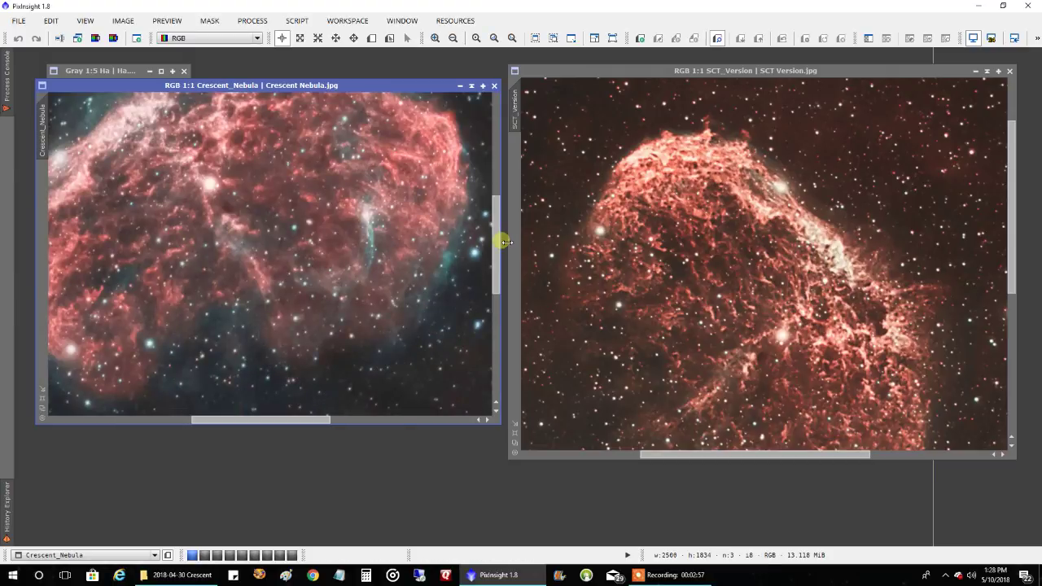
drag(498, 217, 497, 194)
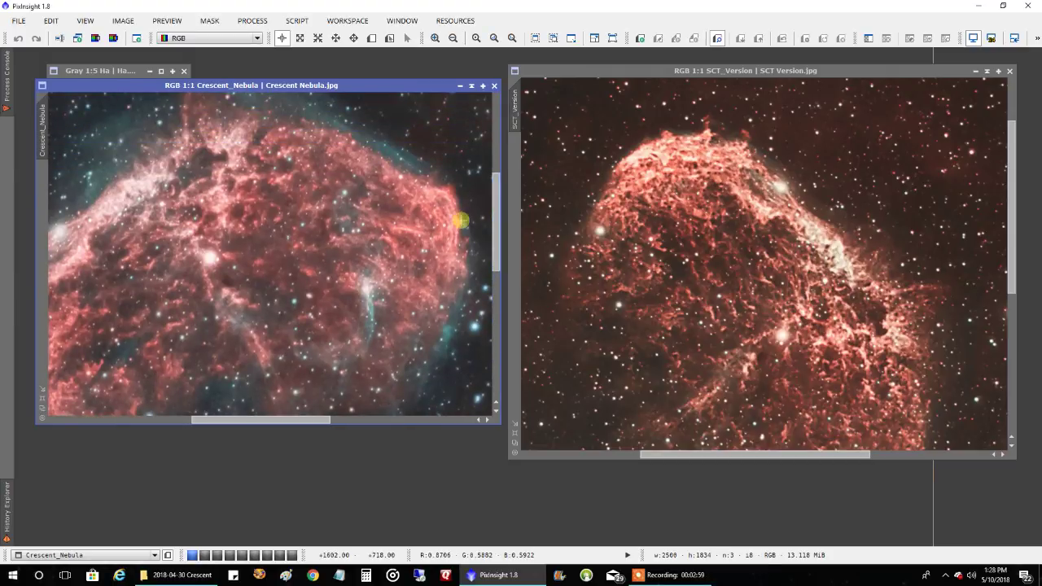
scroll(460, 221, up, 1)
scroll(434, 231, down, 1)
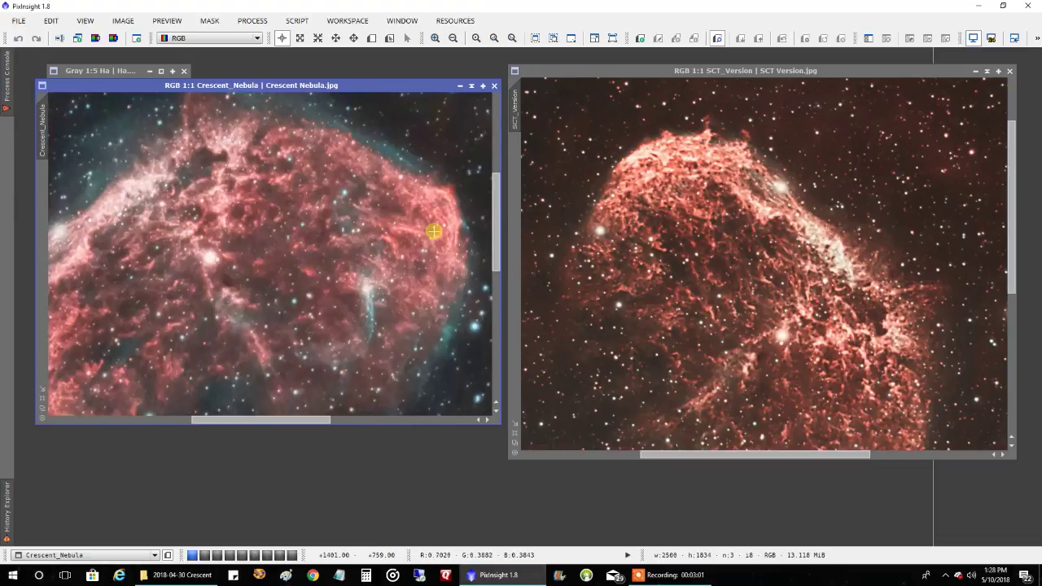
scroll(434, 231, down, 1)
scroll(434, 231, down, 1)
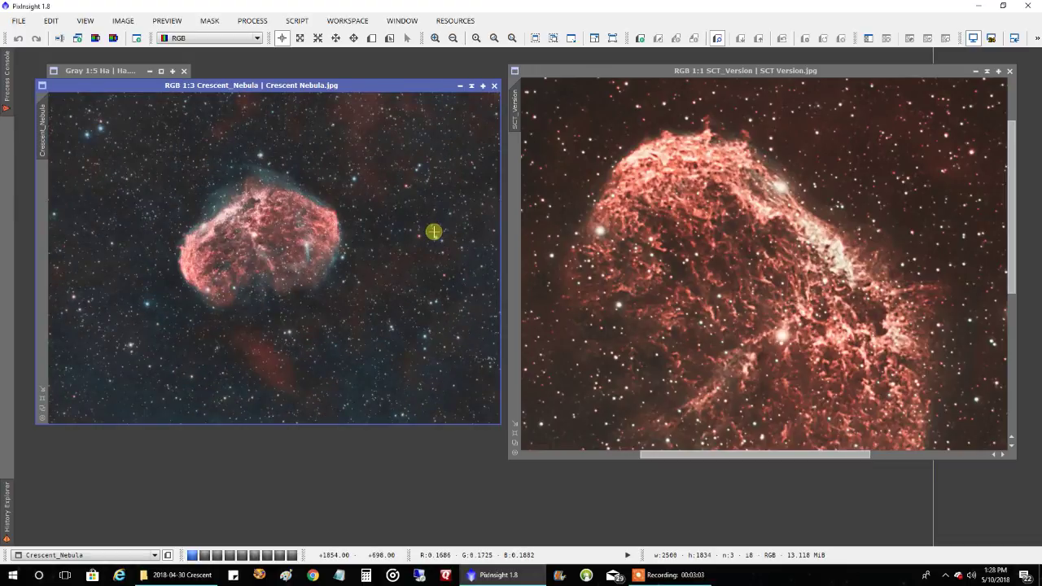
scroll(663, 232, up, 1)
scroll(664, 232, down, 2)
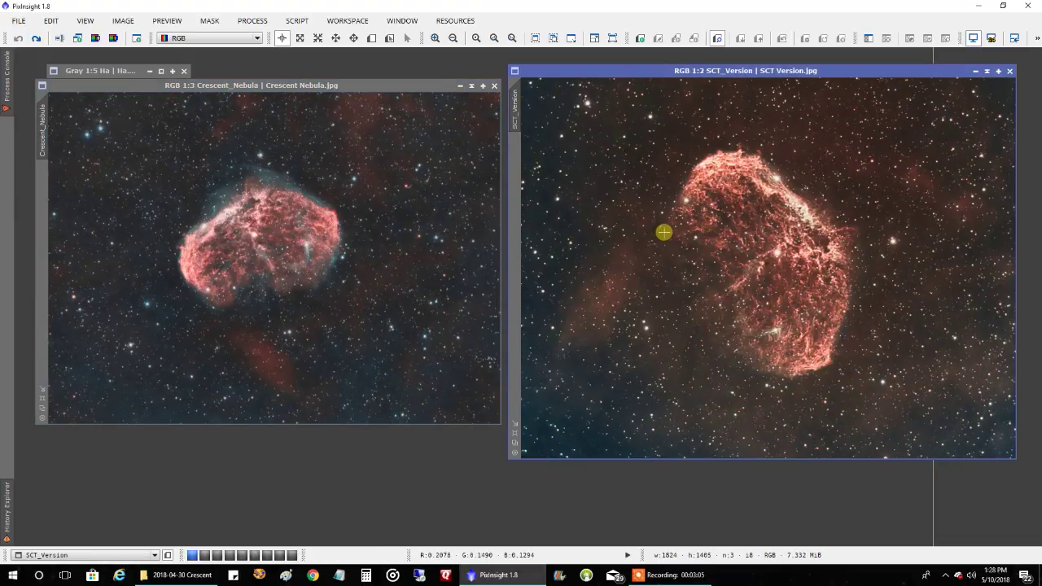